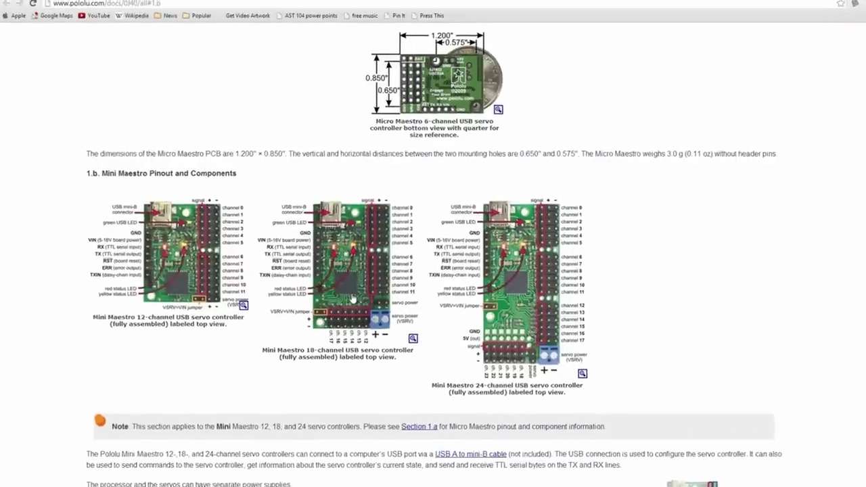
Step: Enlarge the labeled top-view picture of the Mini Maestro 18 servo controller
click(359, 306)
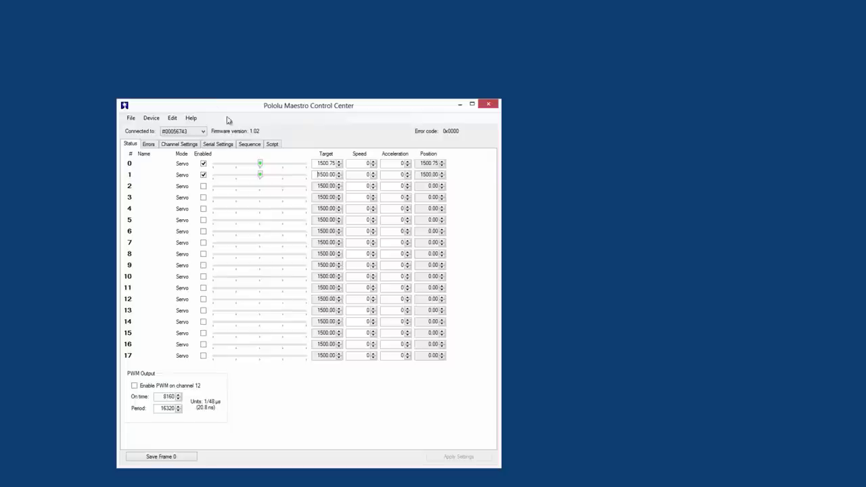
Step: Move the channel servos to new positions and save them as Frame 3 of maestro_demo
drag(264, 168, 264, 169)
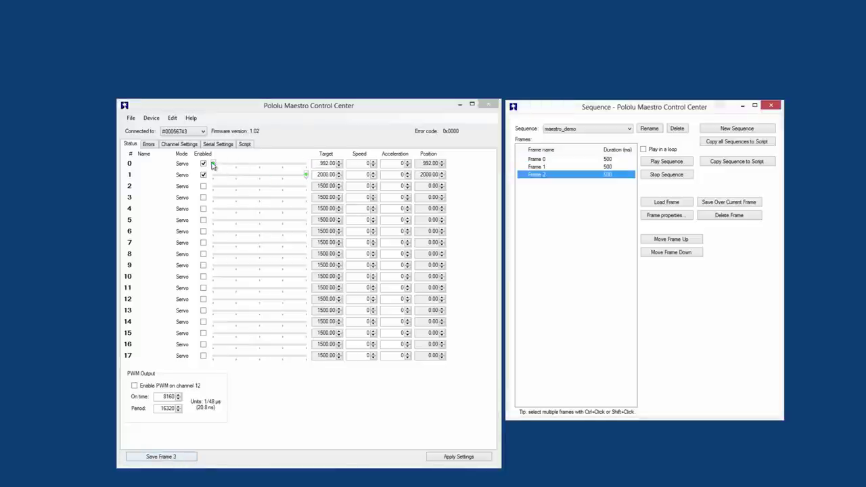
drag(235, 163, 285, 174)
click(190, 459)
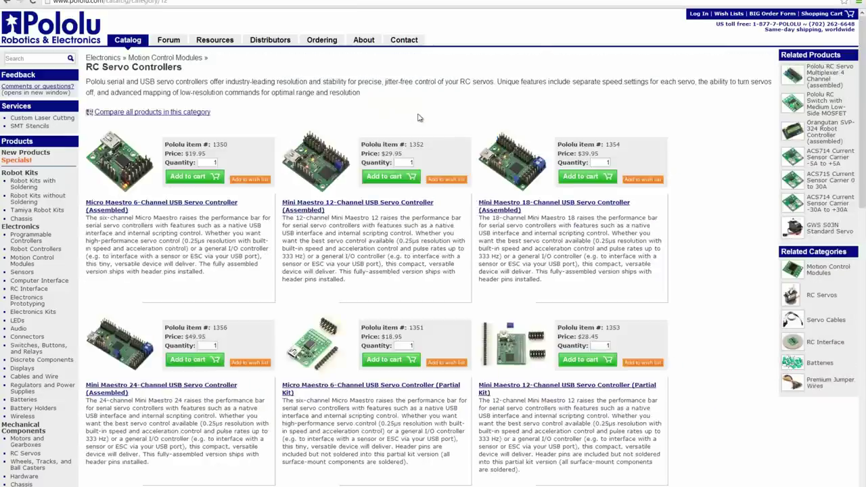
Step: Go from the Mini Maestro 18 product page's resources to guide section 3.a. Installing Windows Drivers and Software
click(594, 204)
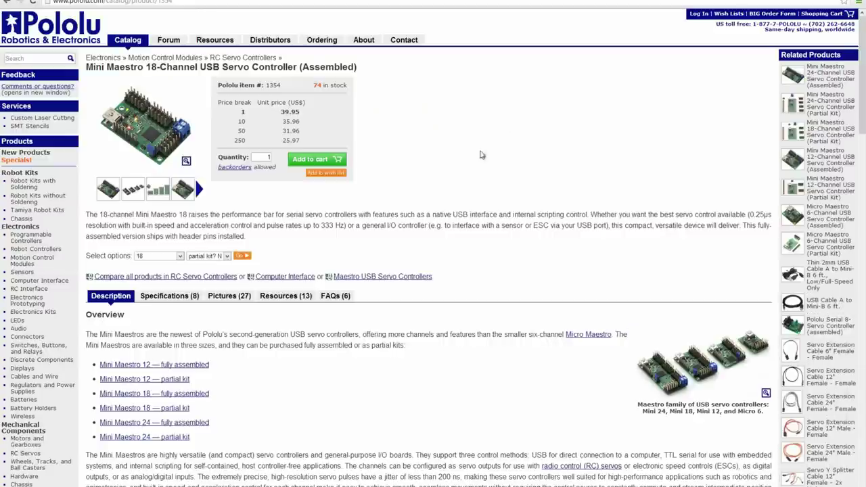
click(299, 301)
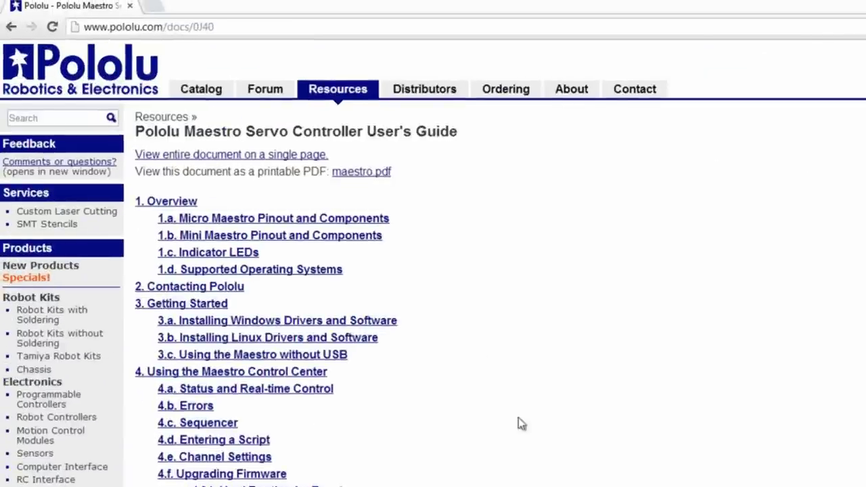
click(227, 322)
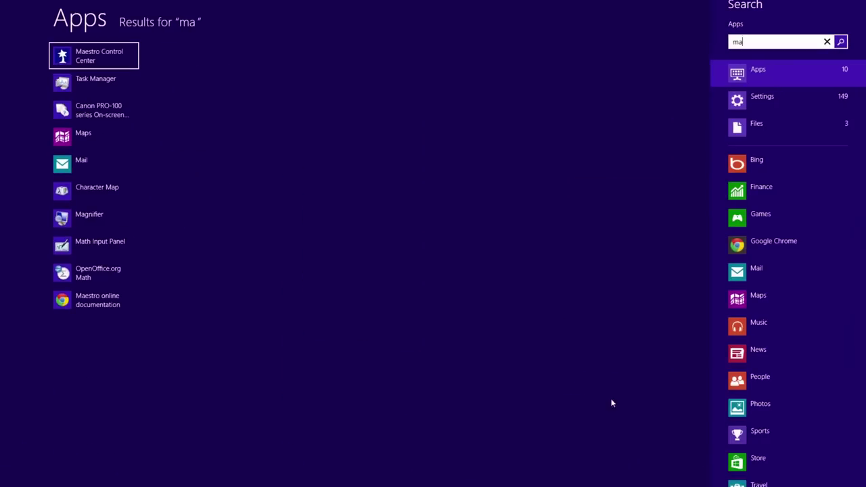
Step: Start Maestro Control Center from the Start screen's Maestro search results
click(79, 58)
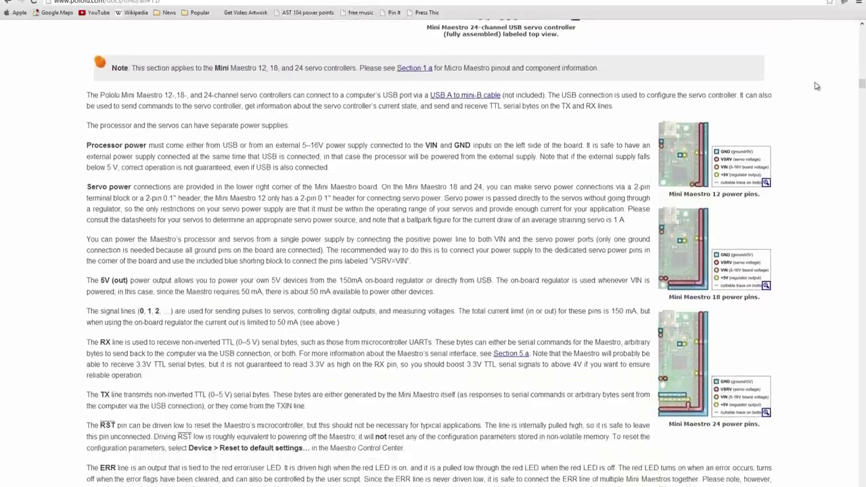
Step: View the power pins image, then enlarge the labeled Mini Maestro 18 image from section 1.b
scroll(815, 87, down, 1)
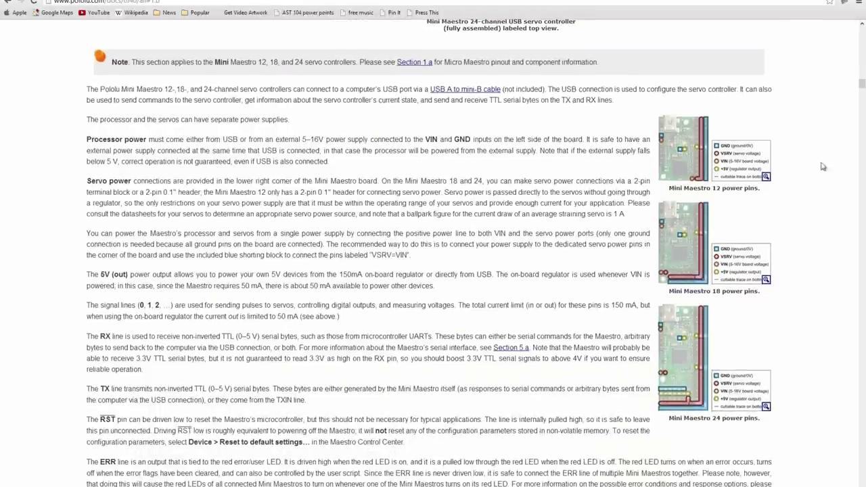
click(710, 230)
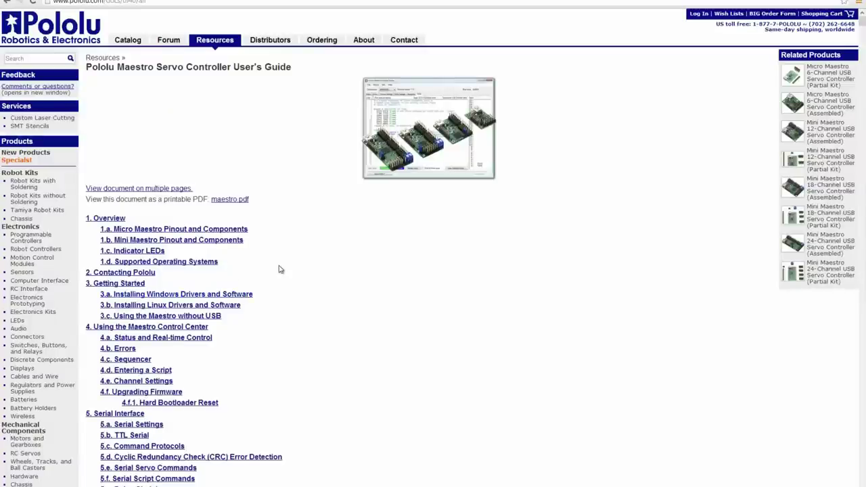
click(234, 241)
click(332, 108)
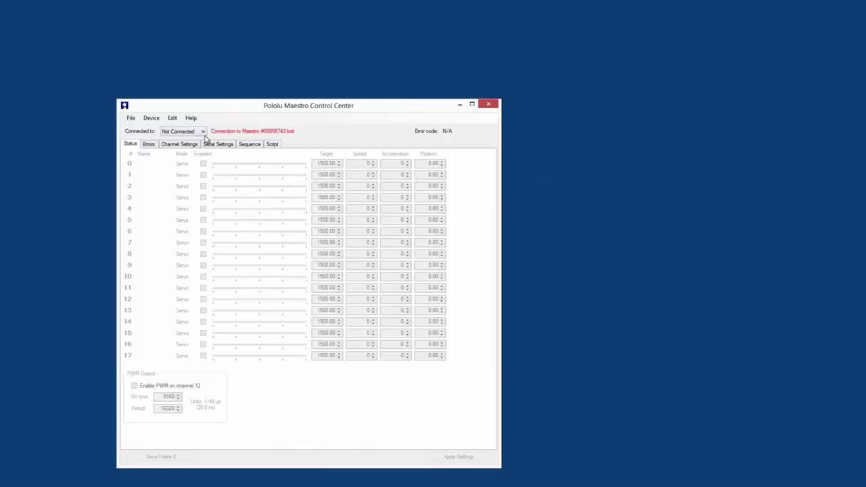
Step: Connect to the Maestro, enable channel 0, and accept UART 9600 serial mode
click(200, 145)
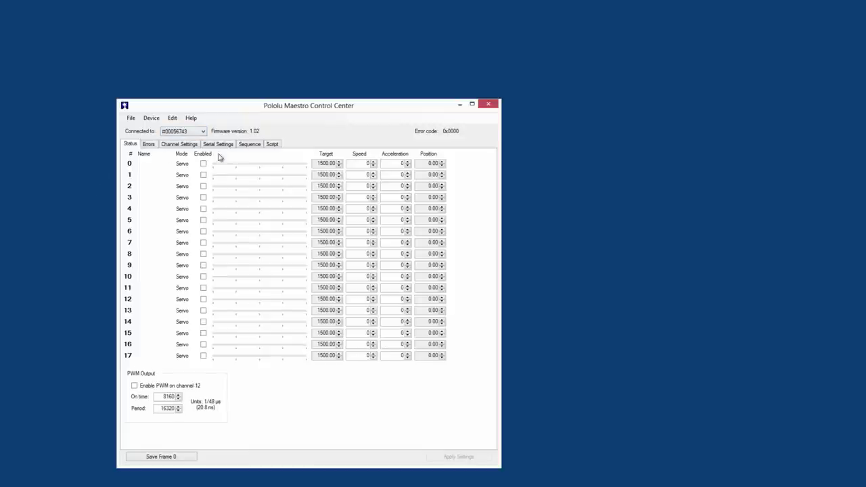
click(204, 164)
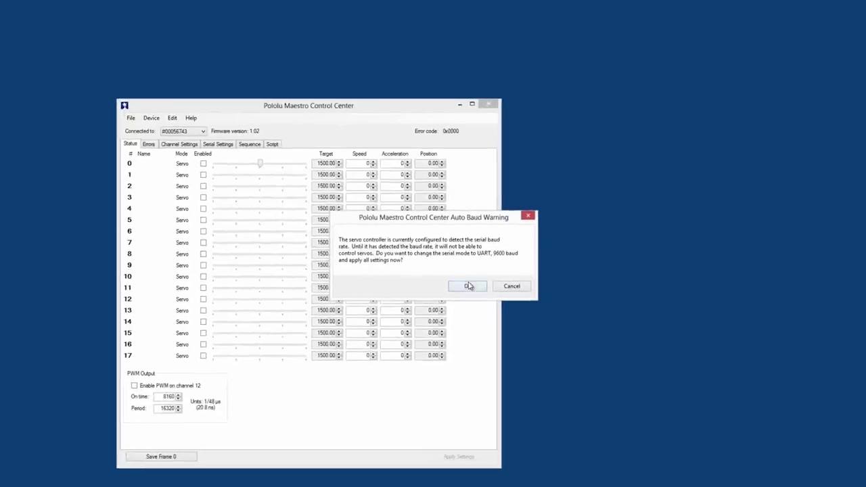
click(467, 287)
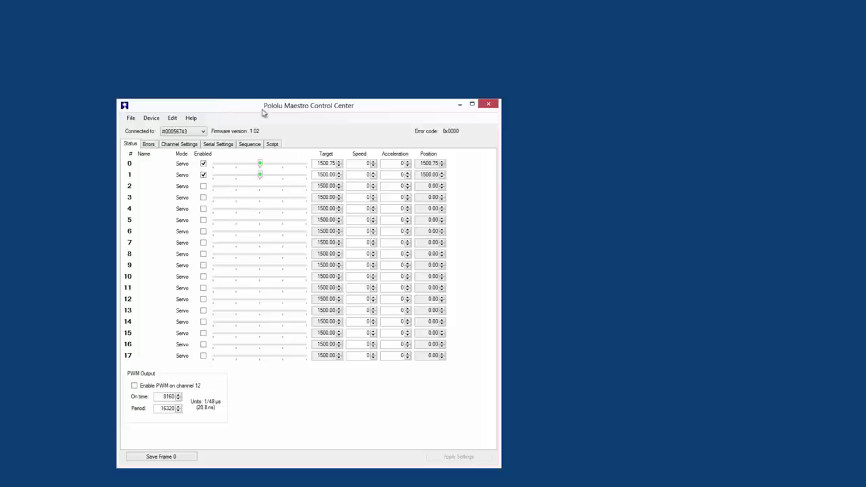
Step: Swing channel 0 toward its minimum, toggle it off and on, then return it near 1491
drag(264, 169, 179, 168)
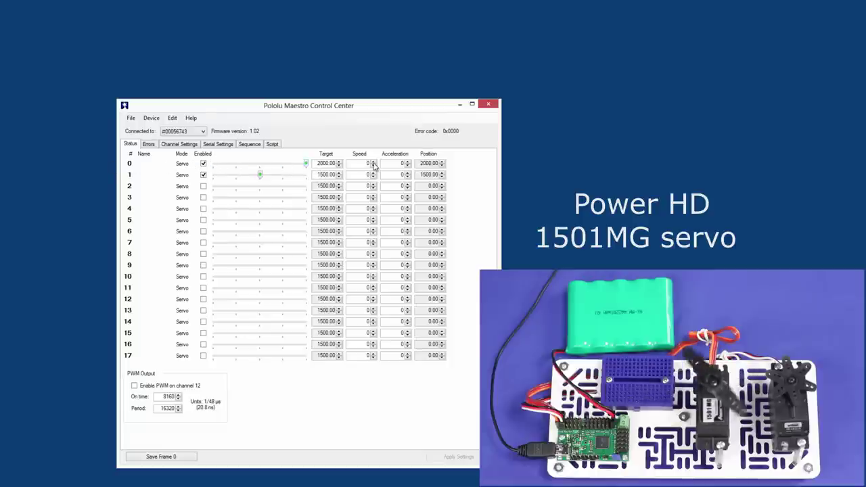
click(204, 164)
click(203, 164)
drag(213, 164, 265, 181)
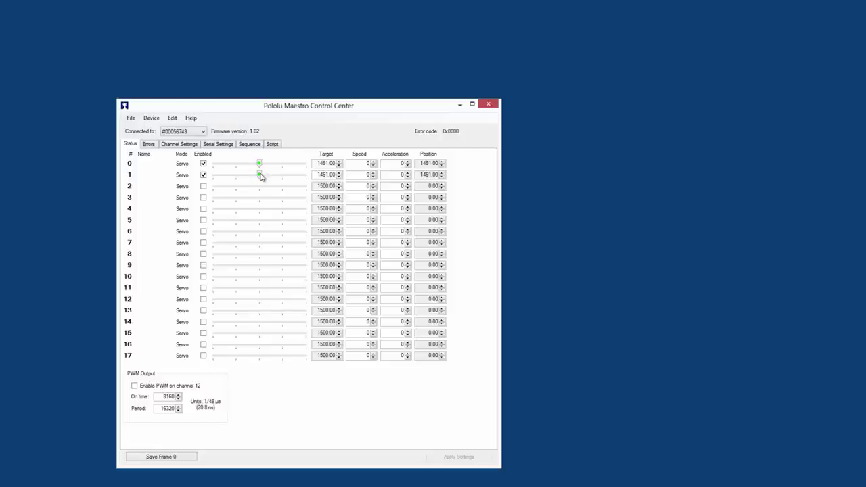
Step: Detach the Sequence tab, create a sequence named maestro_demo, and set channel 0 to 2000
click(248, 143)
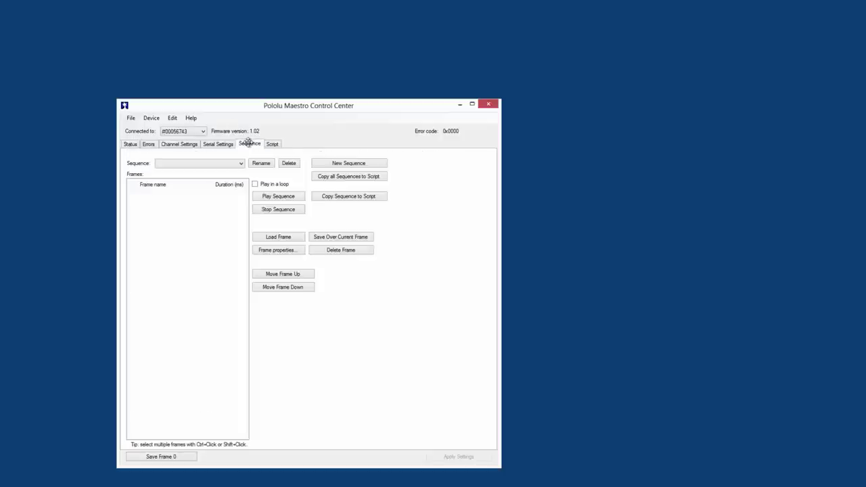
drag(538, 104, 636, 114)
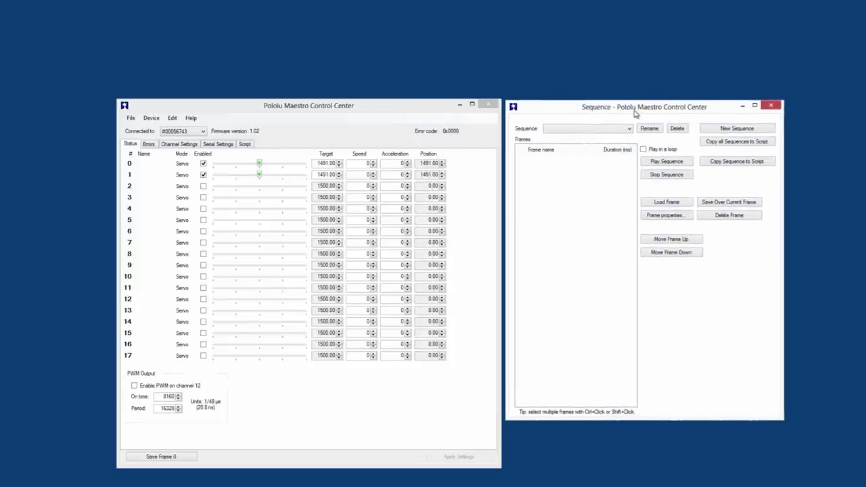
click(739, 129)
click(656, 132)
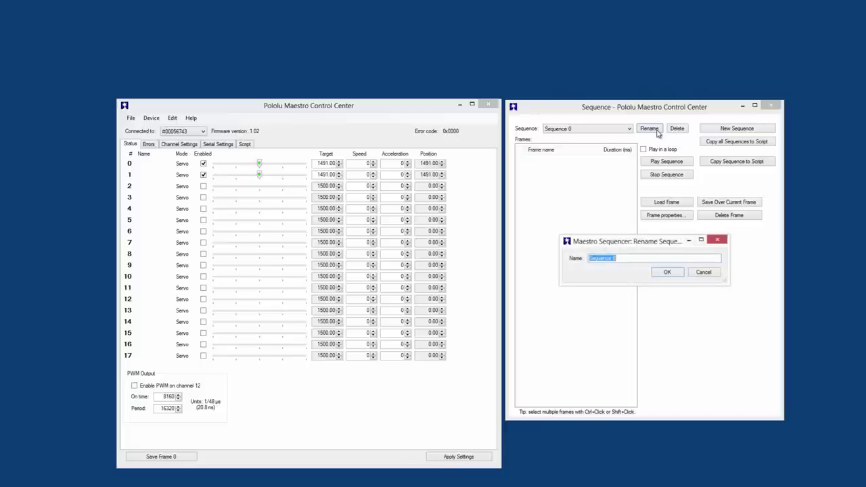
key(Return)
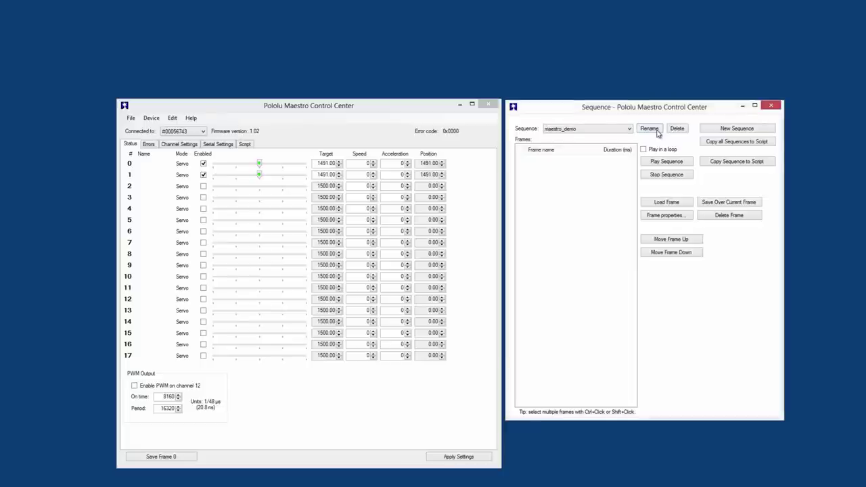
drag(259, 163, 314, 165)
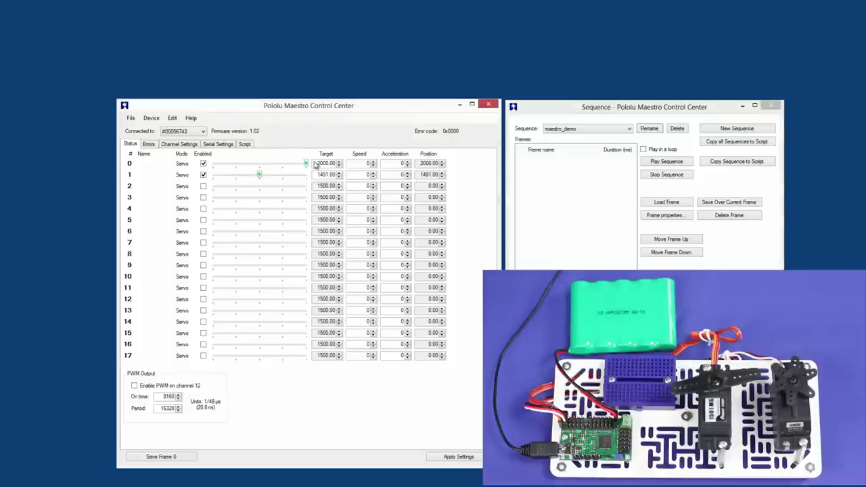
Step: Save Frame 0, then move servo 0 to about 1231.75 and save Frame 1
click(160, 457)
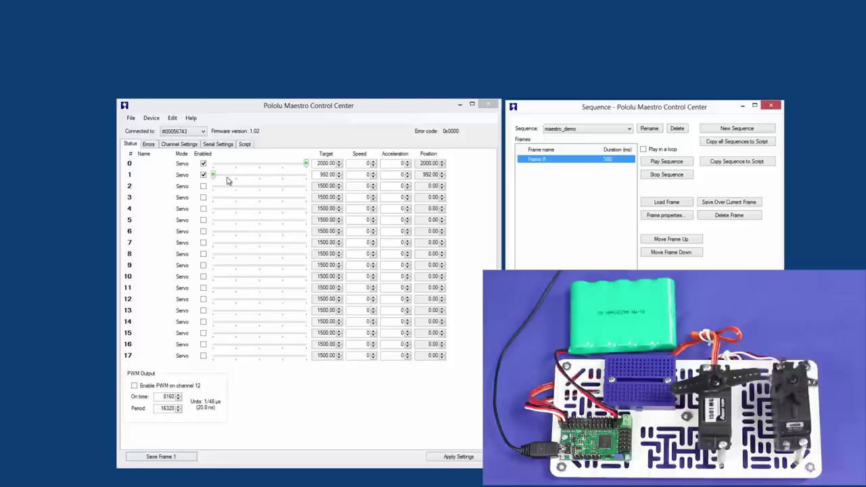
drag(215, 176, 223, 174)
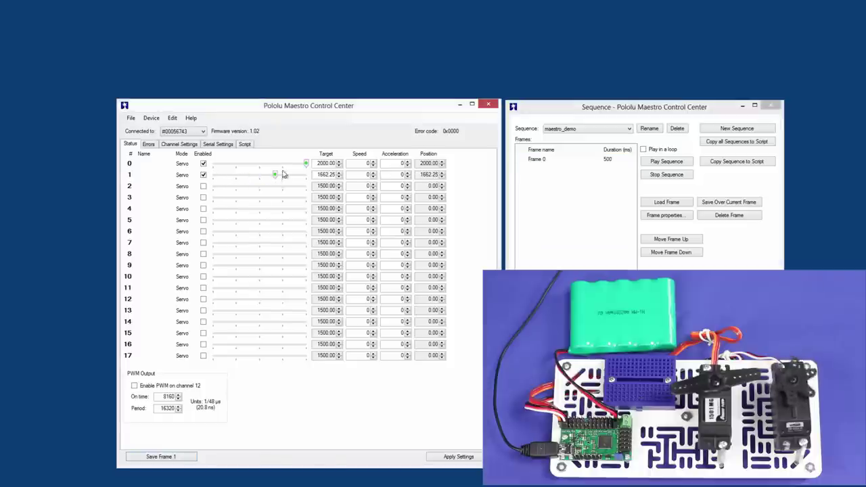
drag(307, 167, 236, 172)
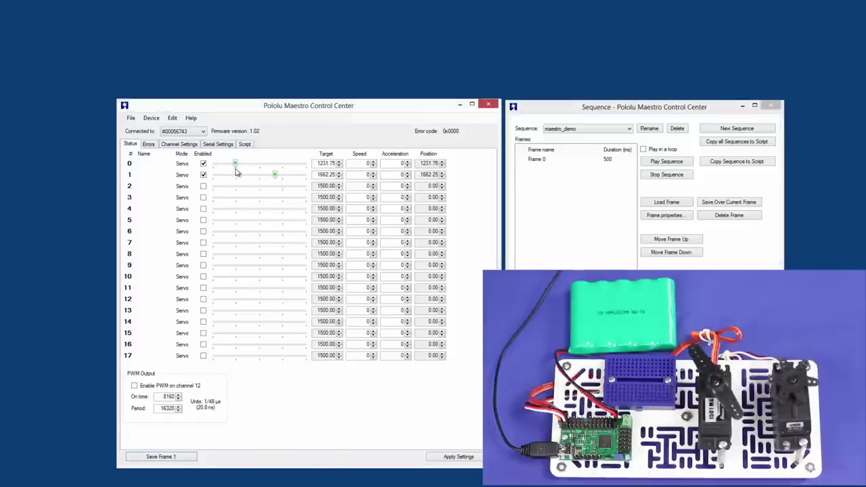
click(189, 463)
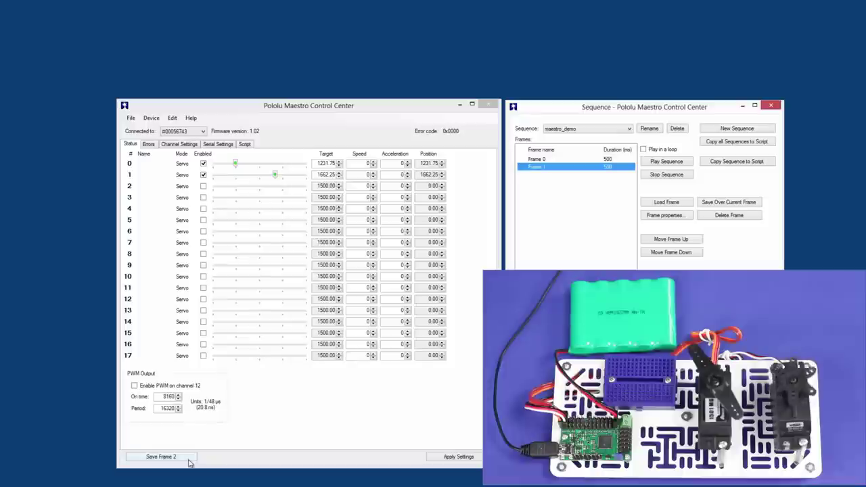
Step: Save Frame 2 with servo 0 at 992 and servo 1 at 2000, then Frame 3 with servo 0 near 1755
drag(236, 164, 187, 168)
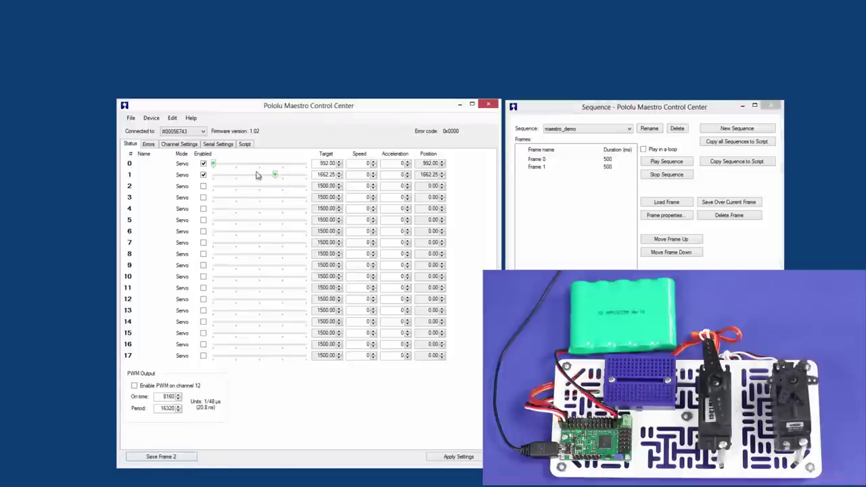
drag(274, 174, 340, 170)
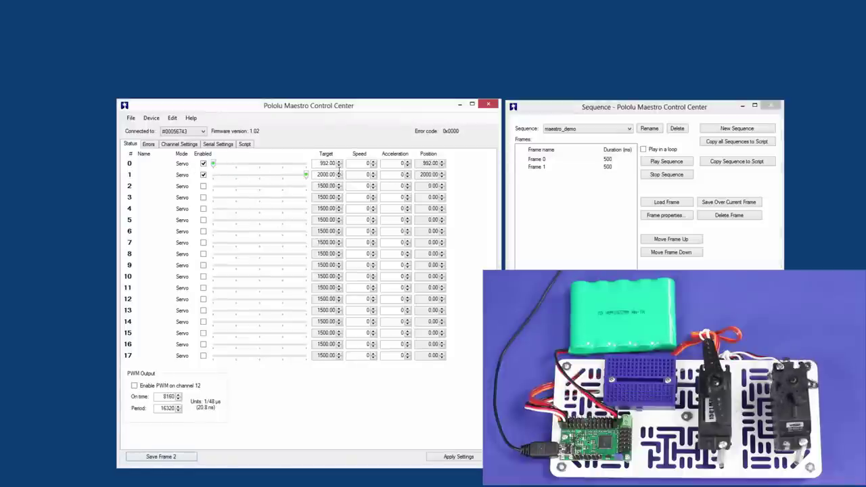
click(194, 463)
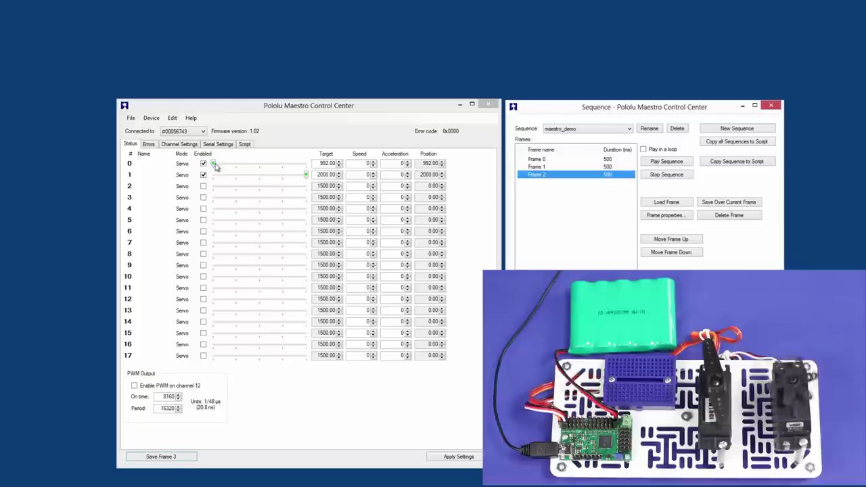
drag(214, 166, 273, 179)
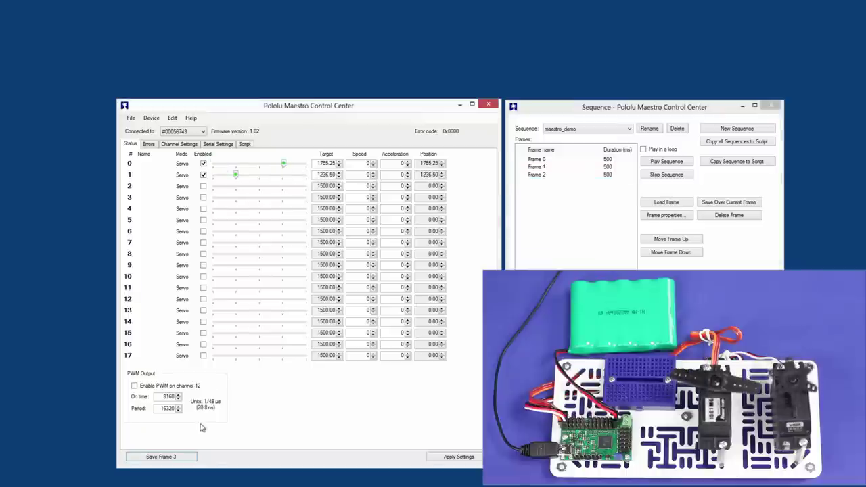
click(190, 462)
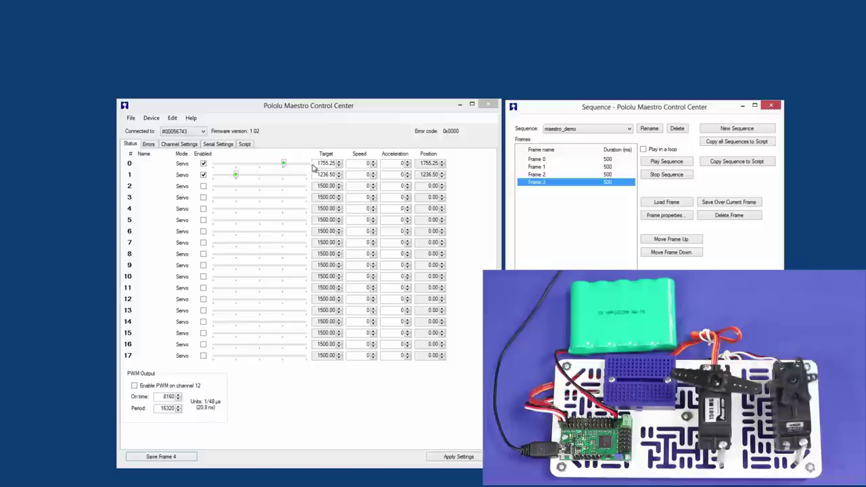
Step: Type 1500 targets for channels 0 and 1 and save the centred pose as Frame 4
click(367, 163)
text(1500)
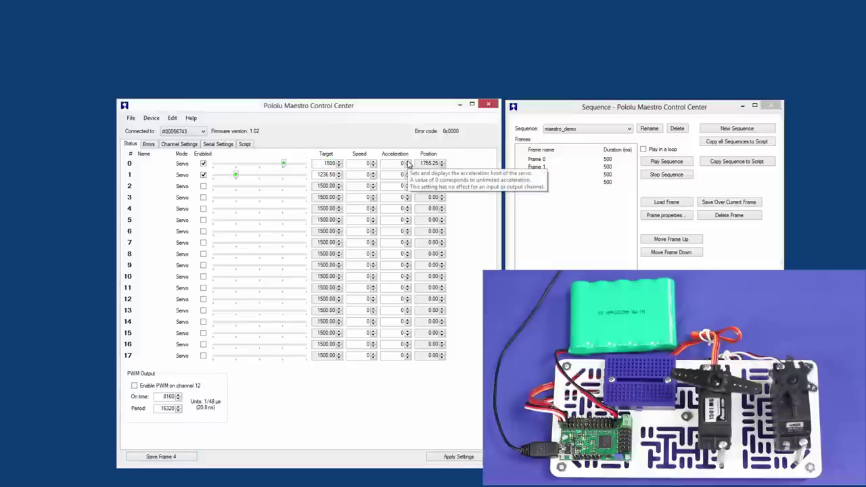
key(Return)
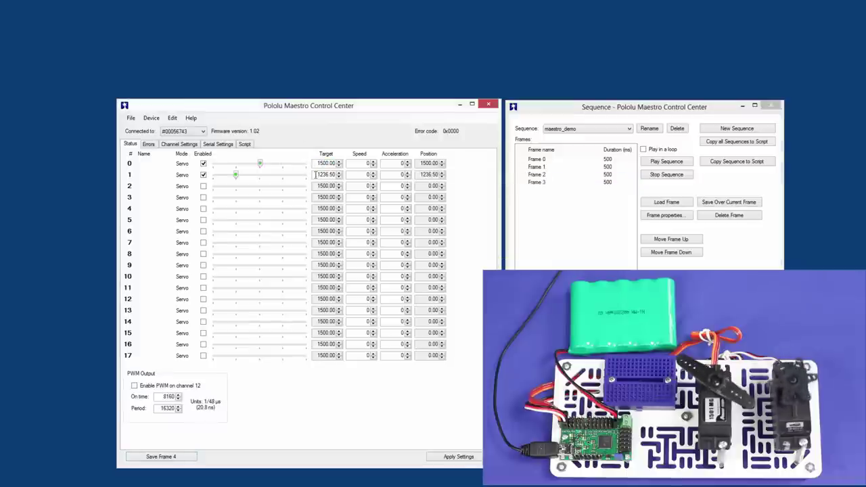
text(1500)
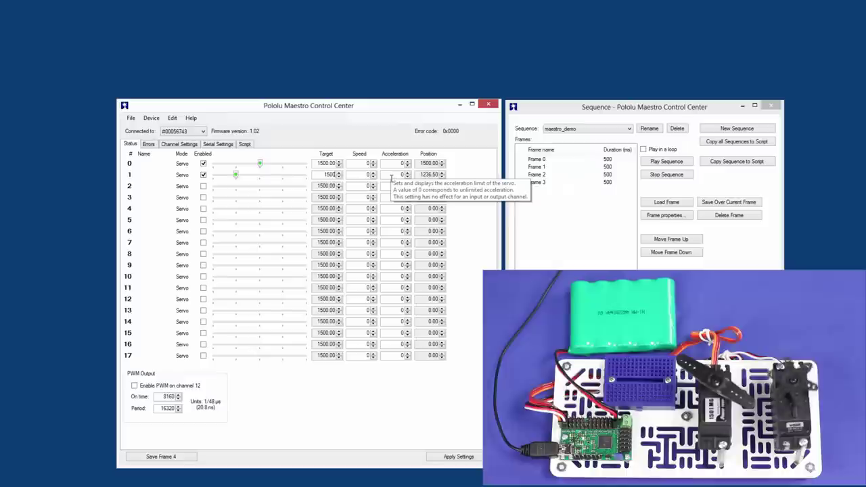
key(Return)
click(159, 458)
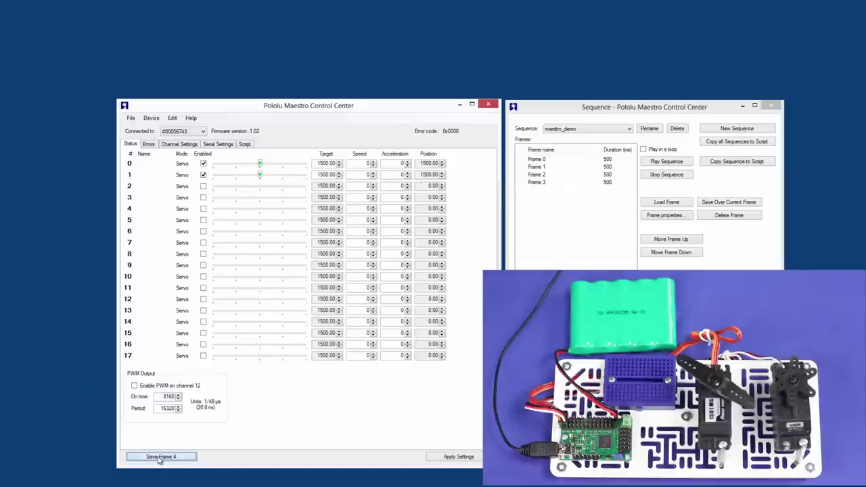
Step: Play maestro_demo, turn off Play in a loop, and select Frame 2 to restore its positions
click(666, 162)
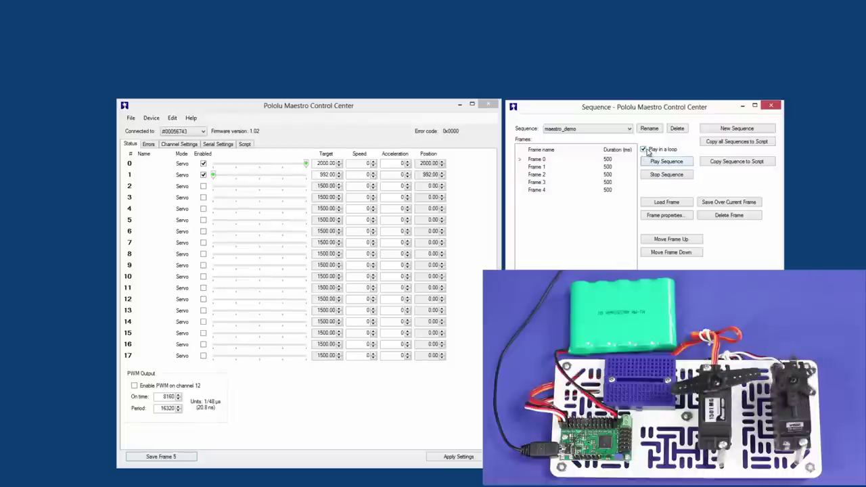
click(644, 149)
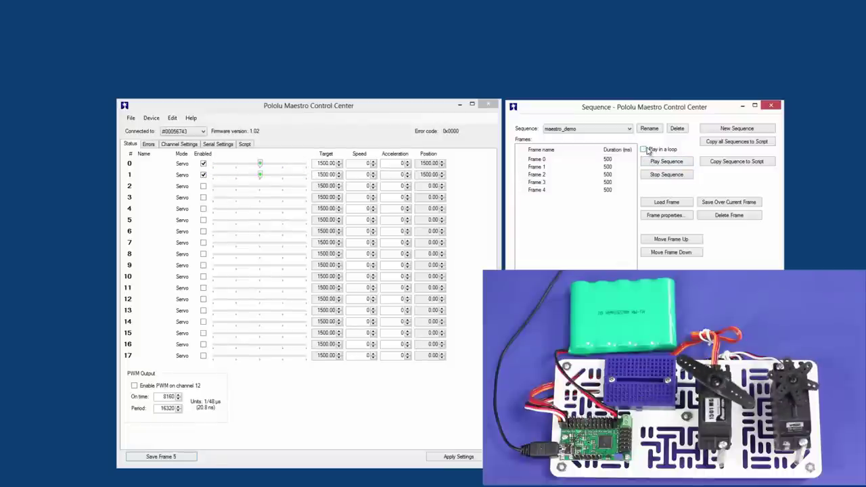
click(601, 176)
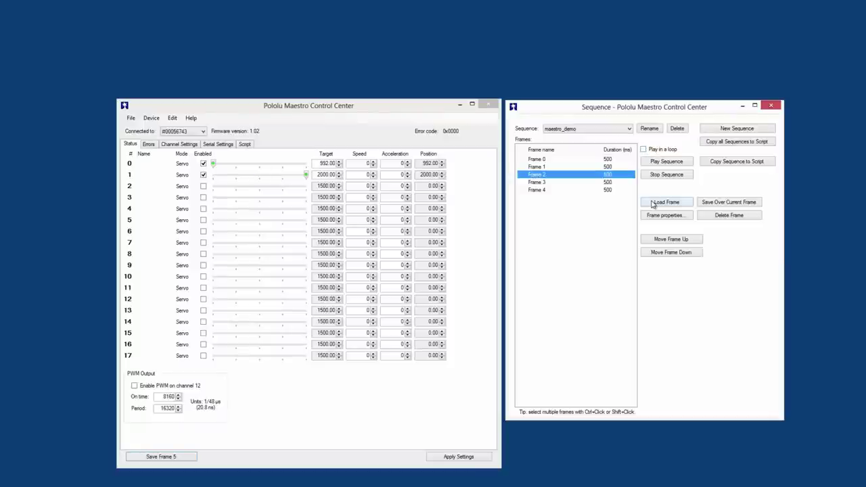
Step: Move servo channel 1 to 1637.75 for Frame 2
drag(305, 178, 272, 178)
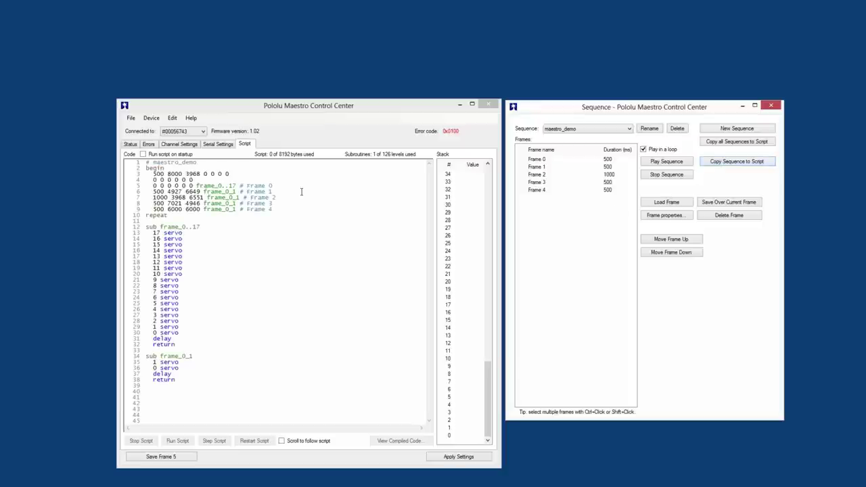
Step: Enable Run script on startup and apply the settings to the Maestro
click(143, 154)
click(457, 458)
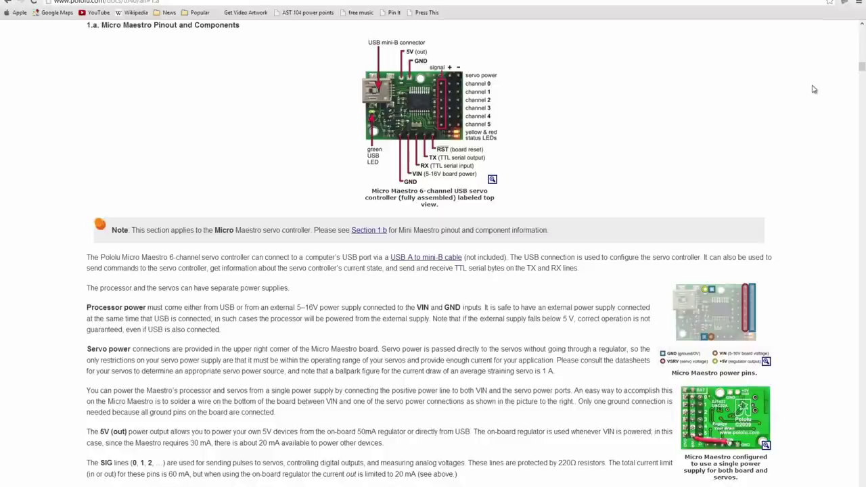
Step: Scroll the pinout section and enlarge the Micro Maestro power wiring picture
scroll(817, 111, down, 3)
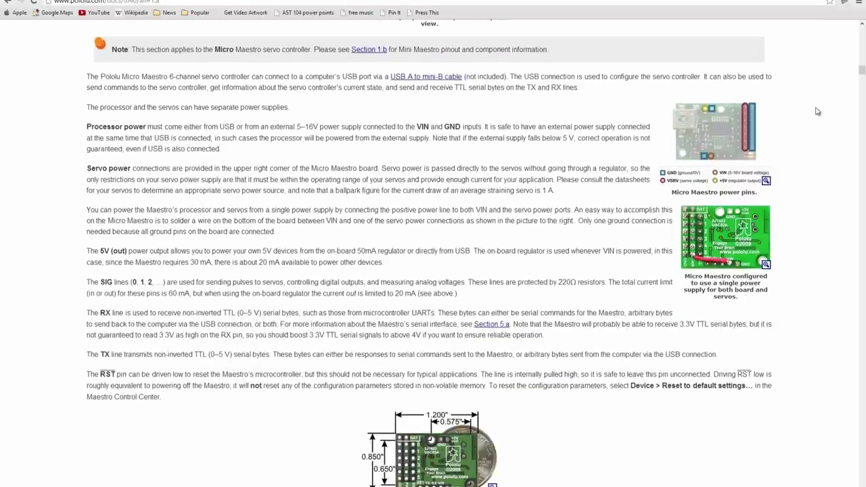
click(751, 233)
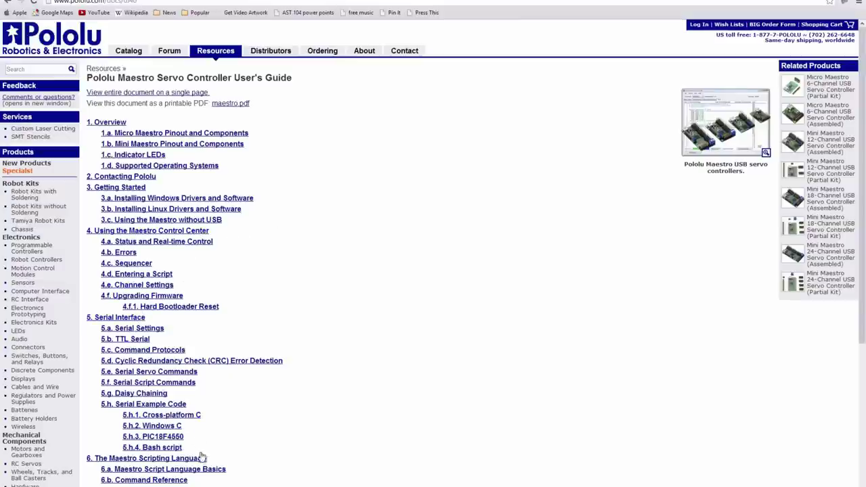
Step: Return to the Mini Maestro 18 product page and scroll to its Resources listings
scroll(201, 460, down, 3)
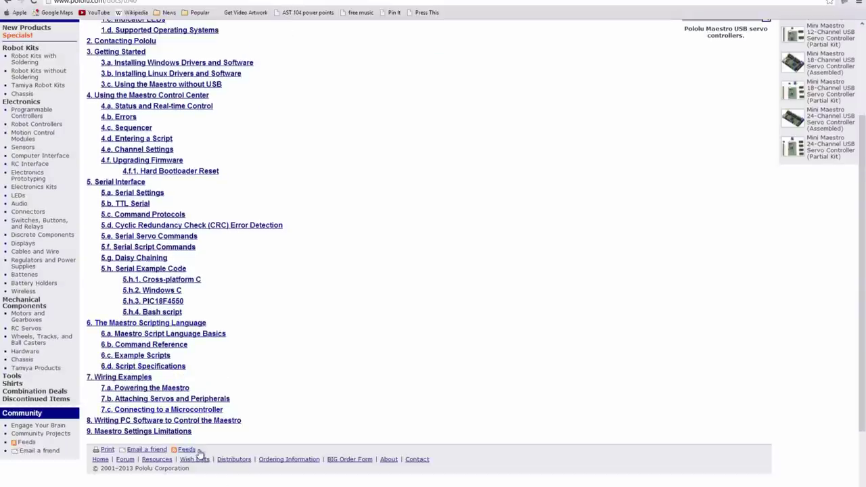
key(alt+Left)
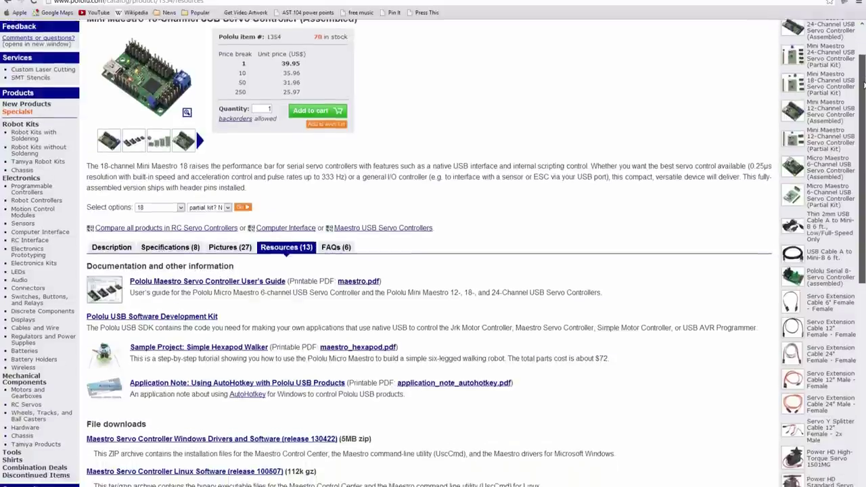
scroll(142, 383, down, 2)
scroll(433, 252, down, 2)
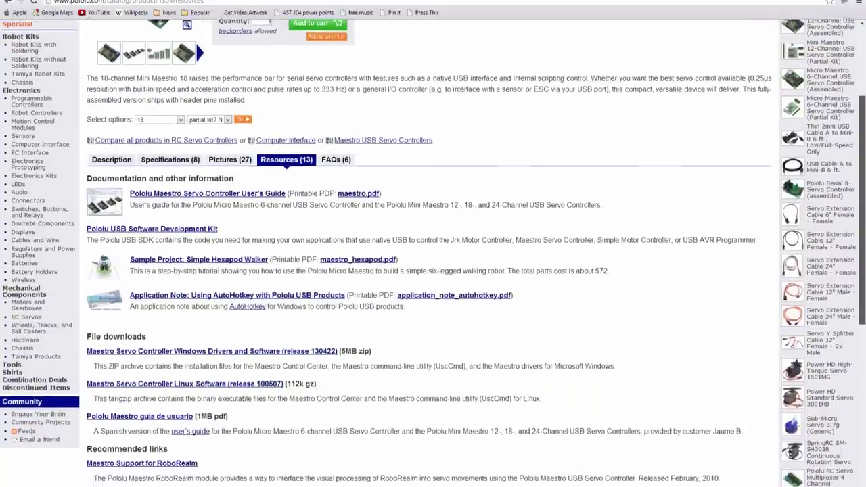
scroll(433, 252, down, 2)
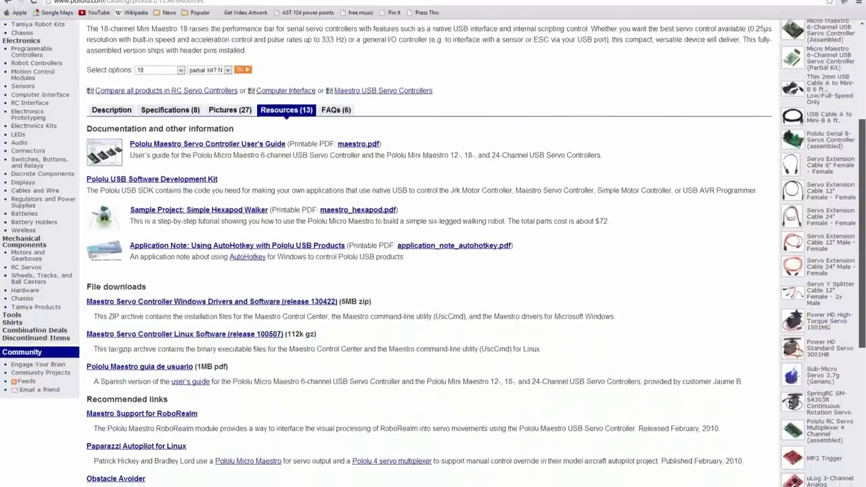
scroll(433, 252, down, 1)
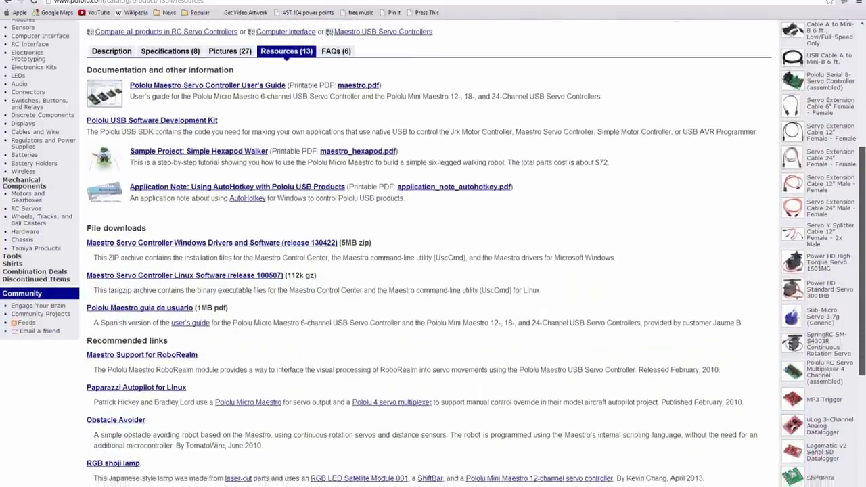